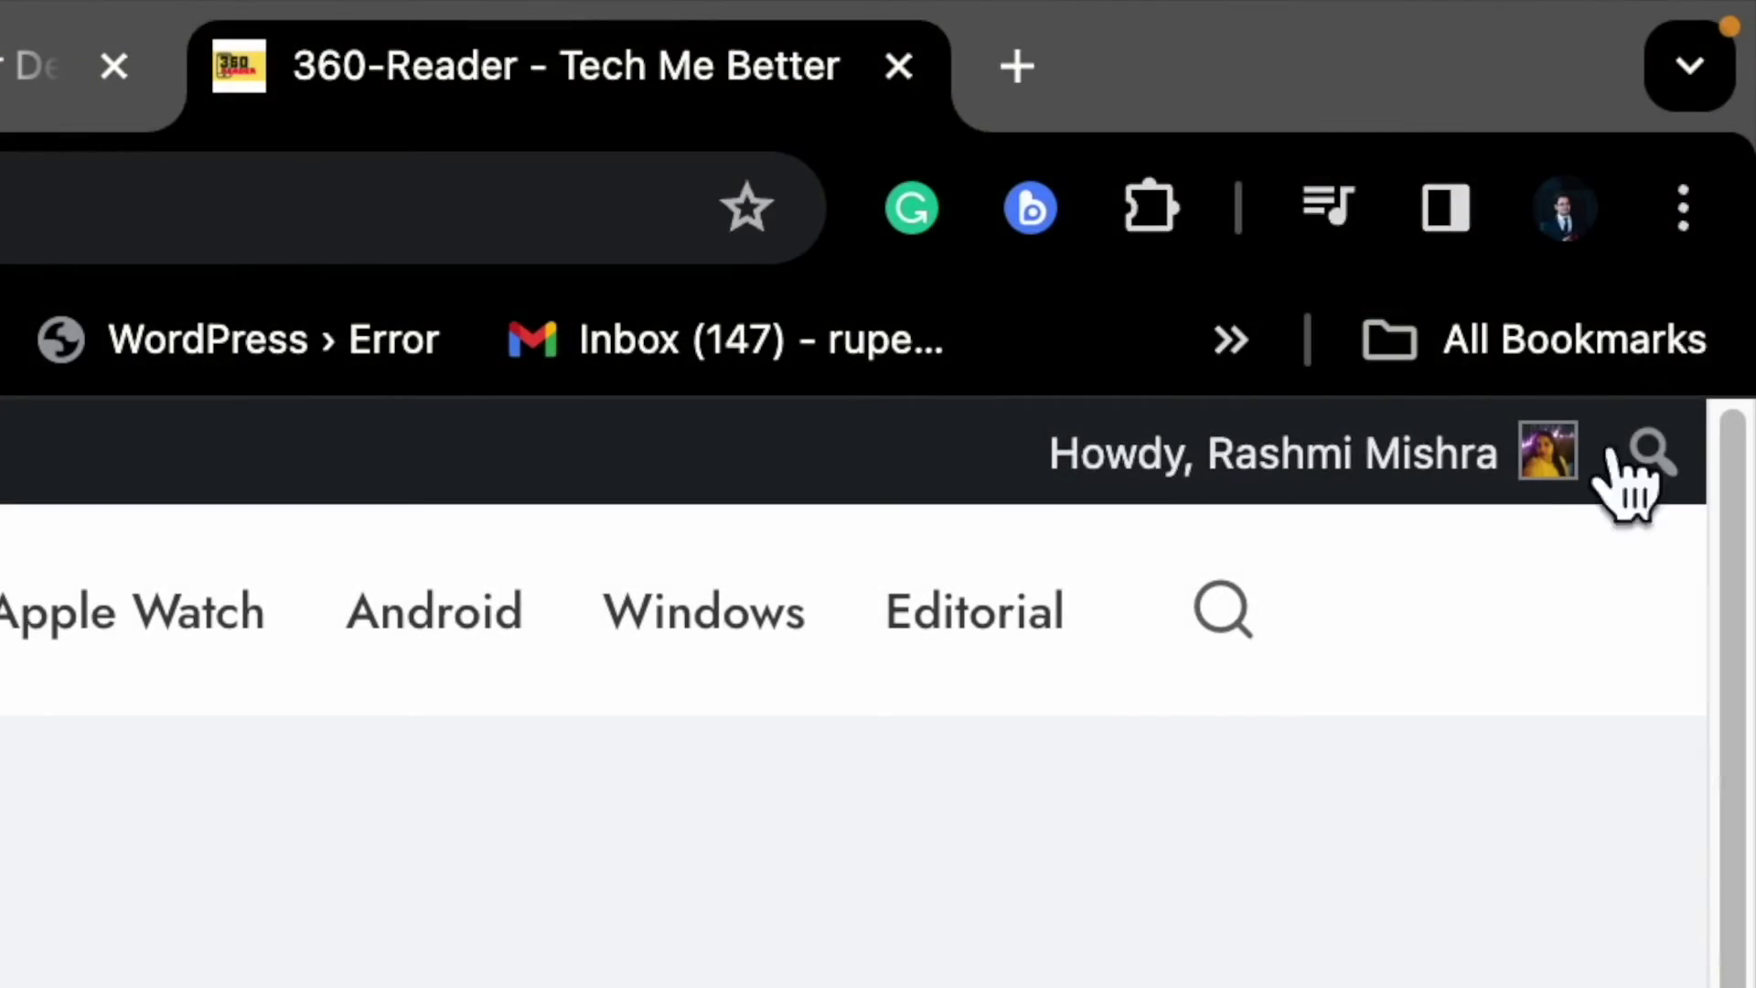
Open Chrome's Settings page from the three-dot browser menu.
{"action": "left_click", "coordinate": [1684, 213]}
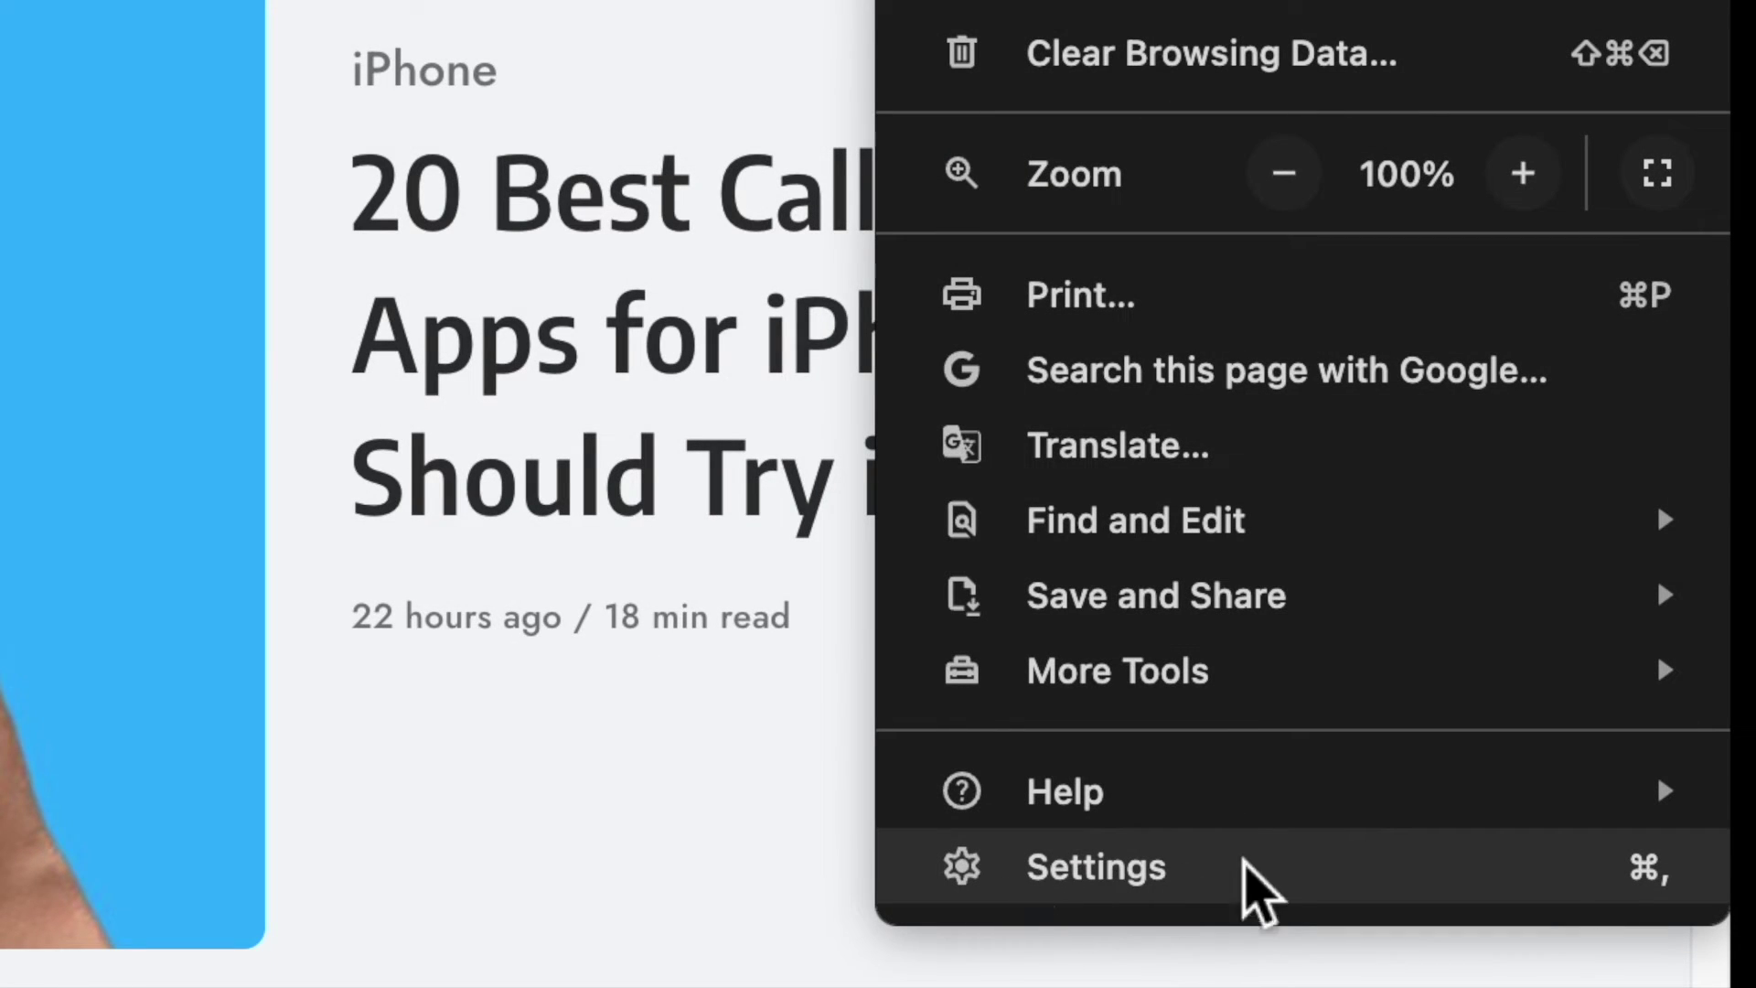
{"action": "left_click", "coordinate": [1244, 892]}
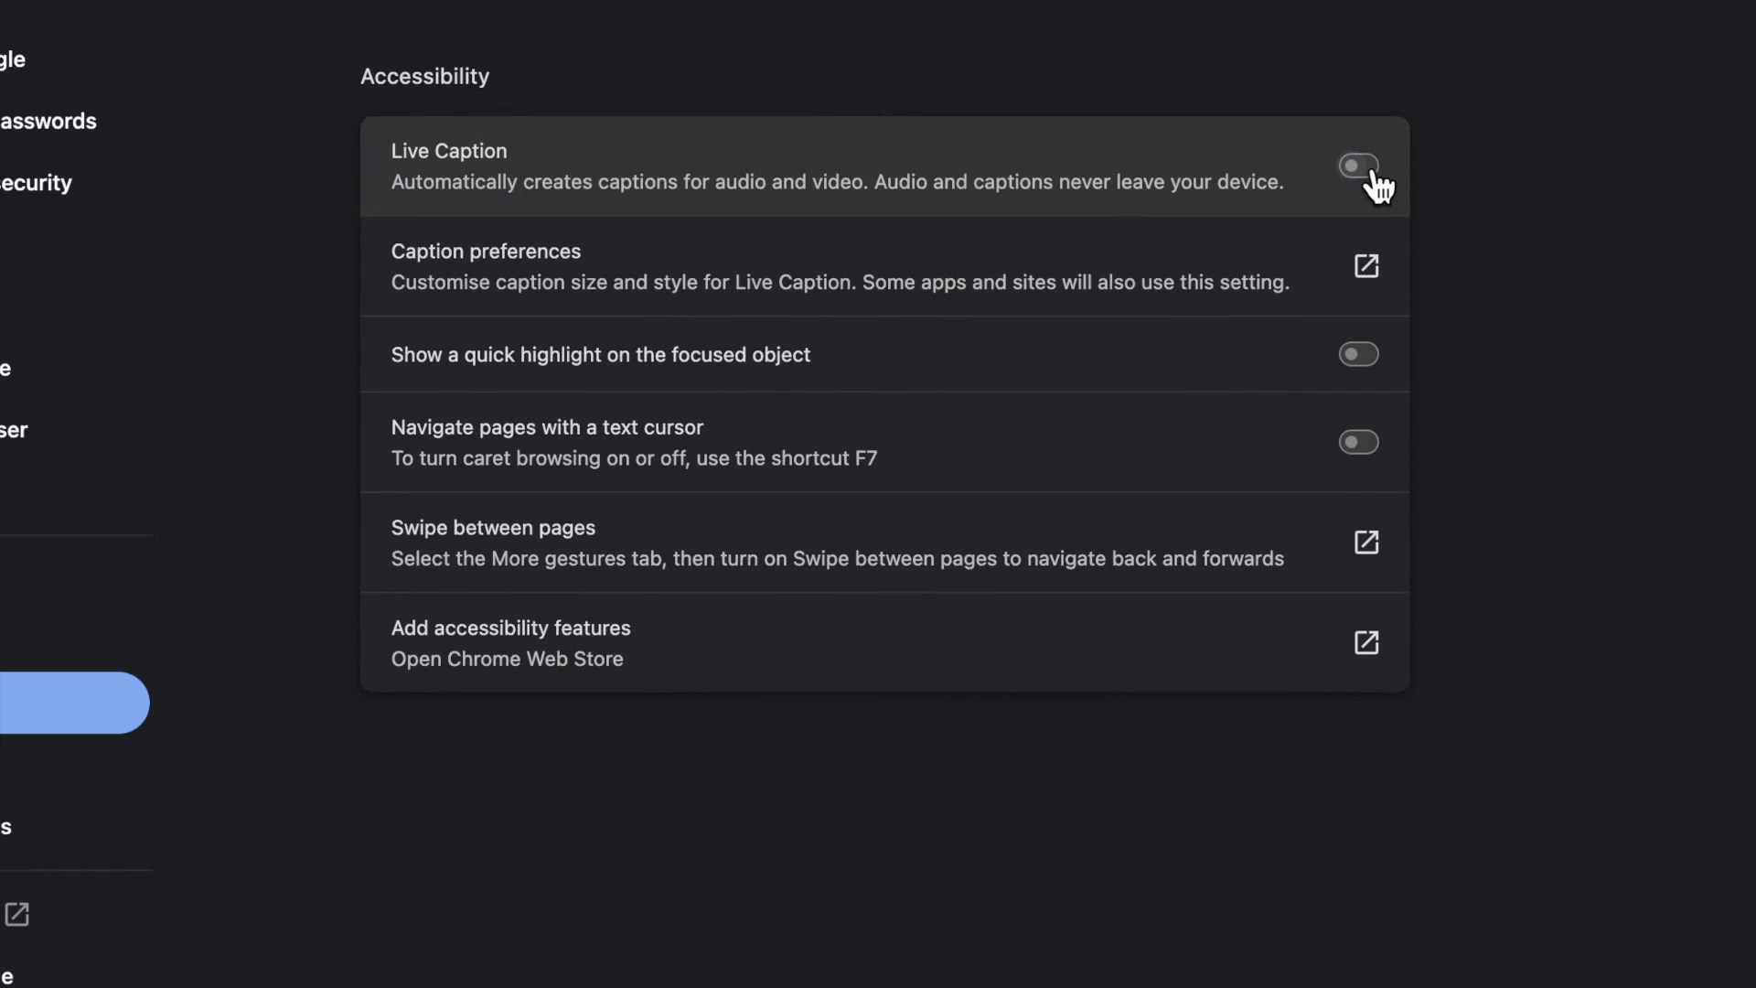
{"action": "left_click", "coordinate": [1364, 171]}
In Accessibility settings, enable Live Caption, try Hide profanity, then switch Live Caption off and on.
{"action": "left_click", "coordinate": [1360, 168]}
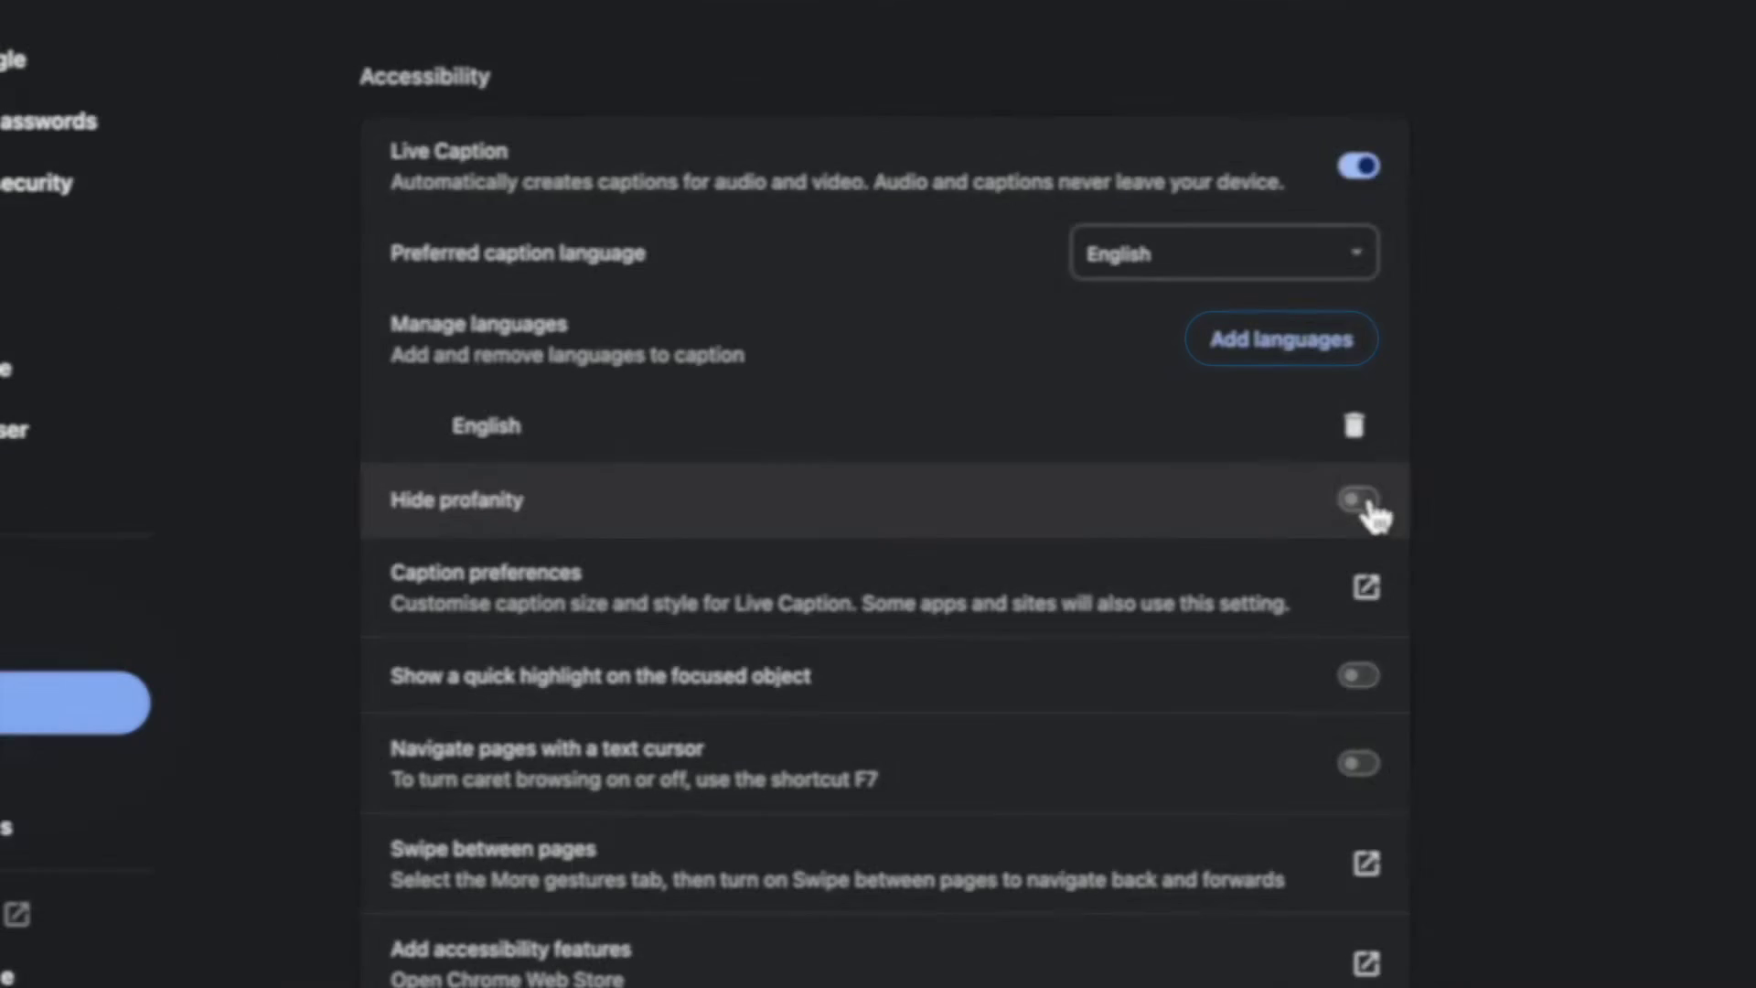
{"action": "left_click", "coordinate": [1366, 503]}
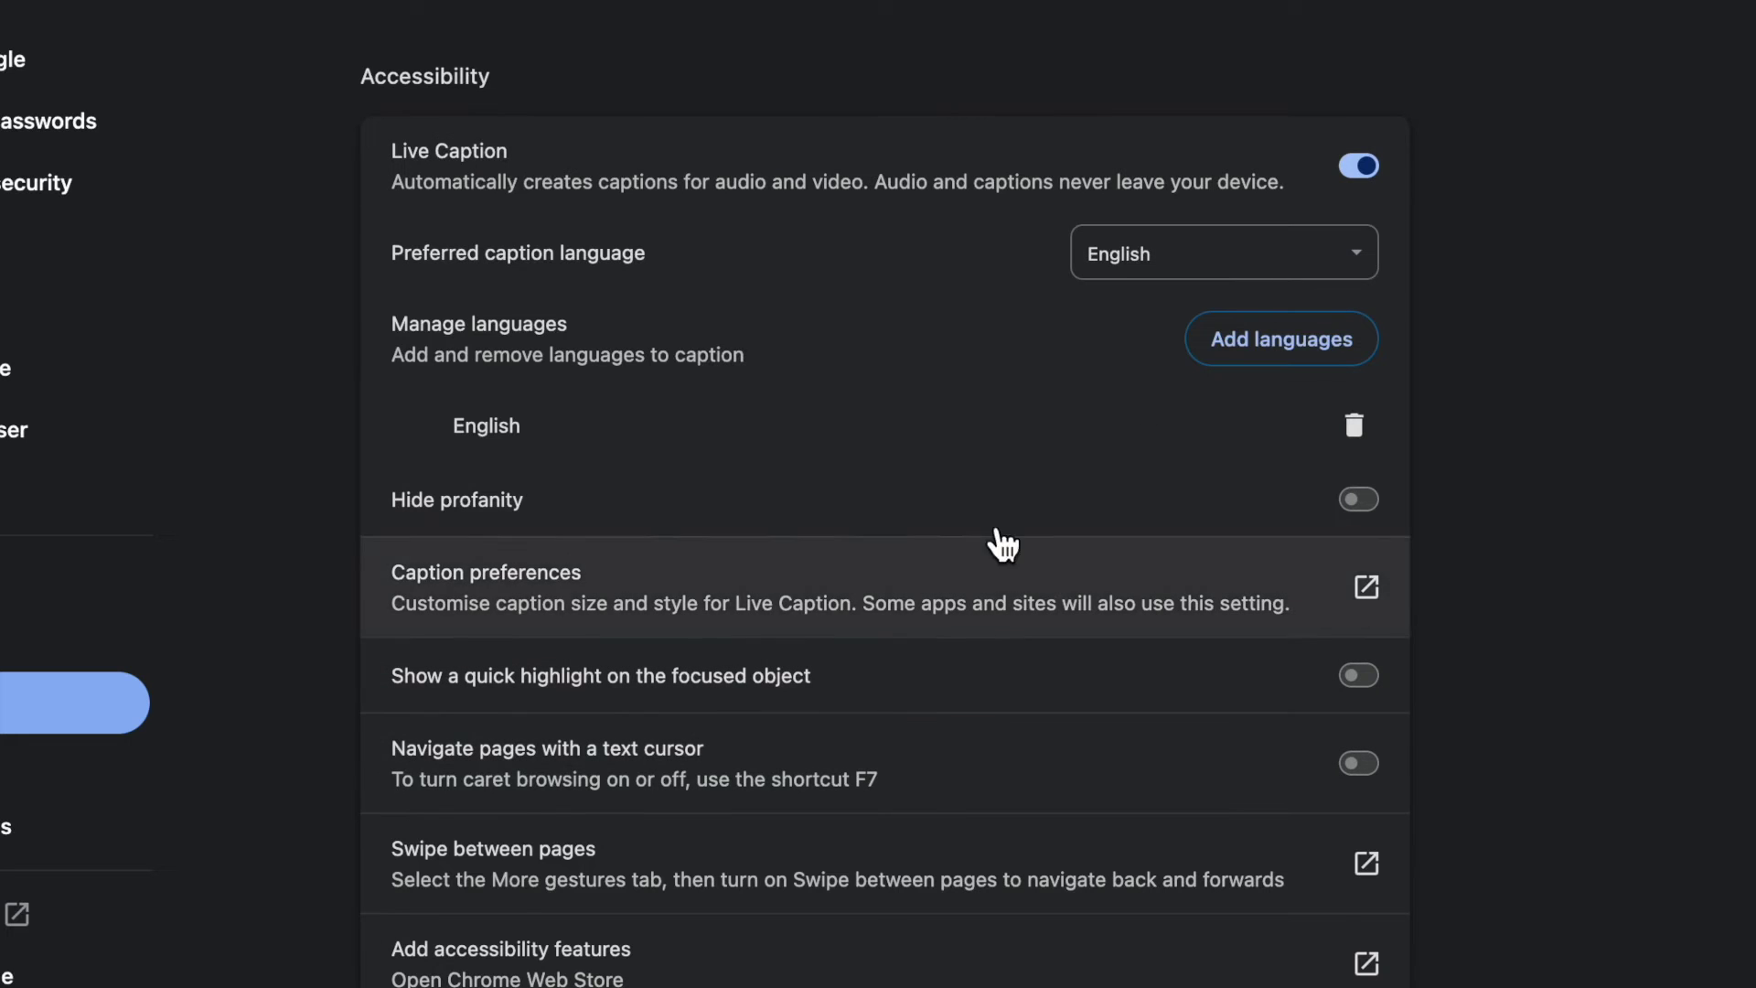
{"action": "left_click", "coordinate": [1378, 167]}
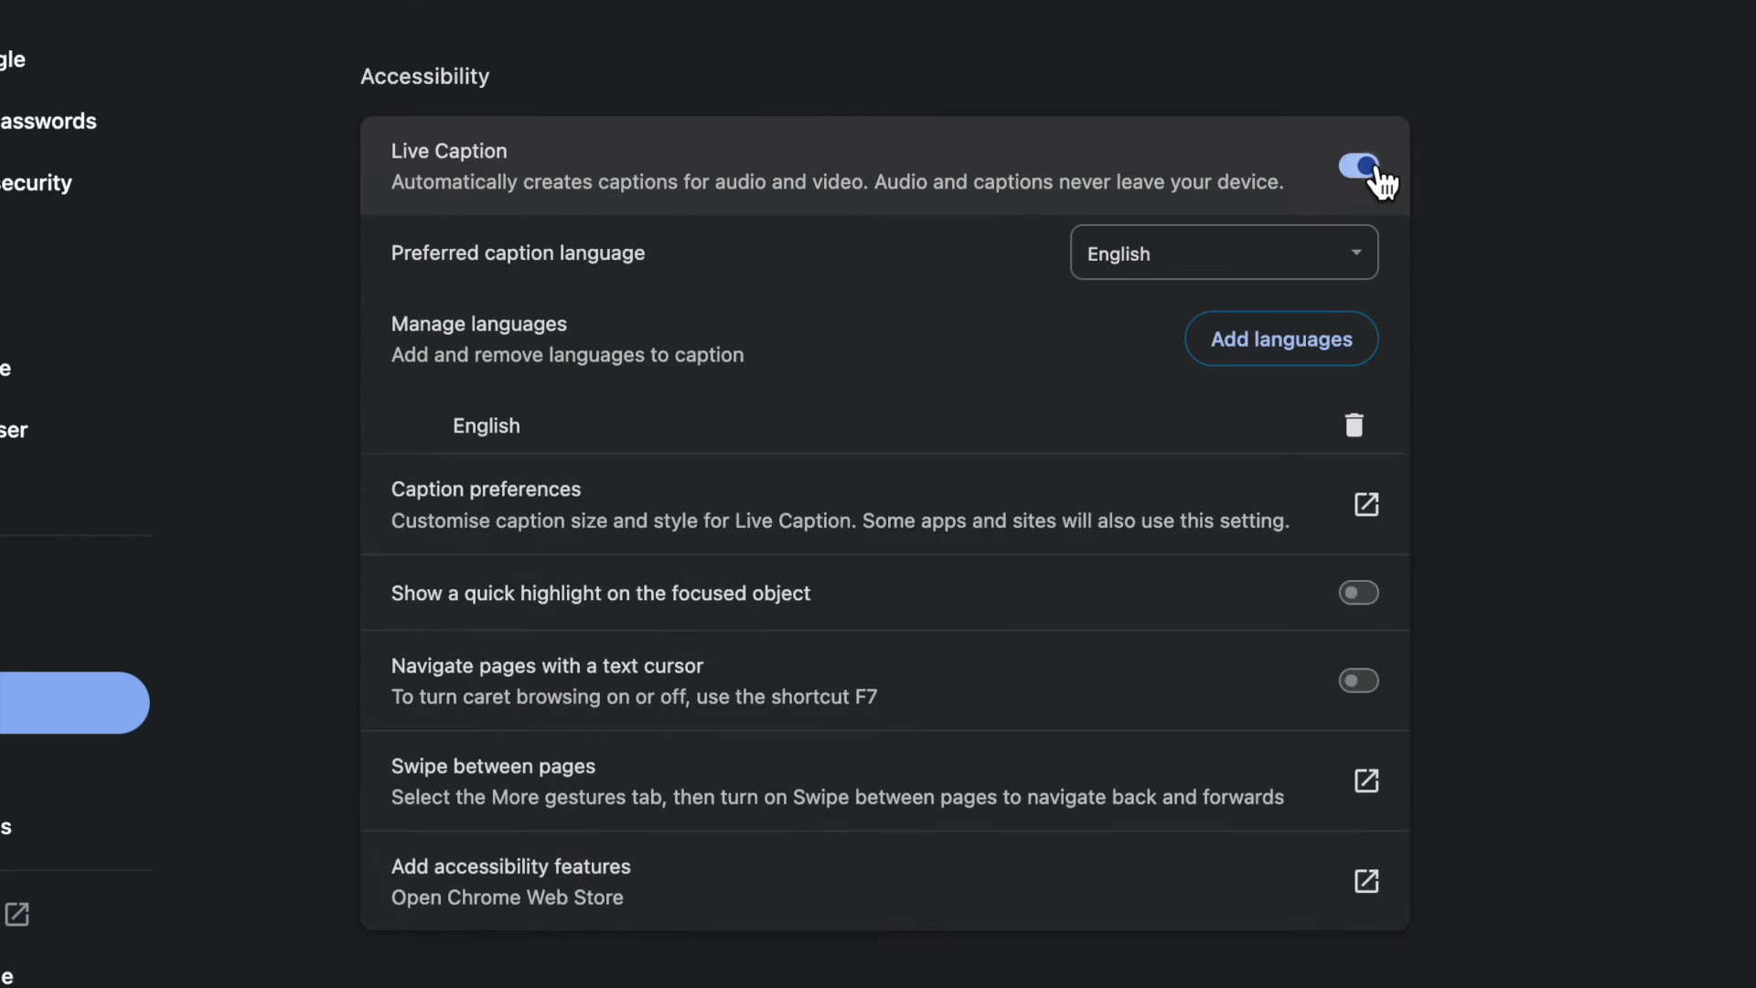
{"action": "left_click", "coordinate": [1377, 168]}
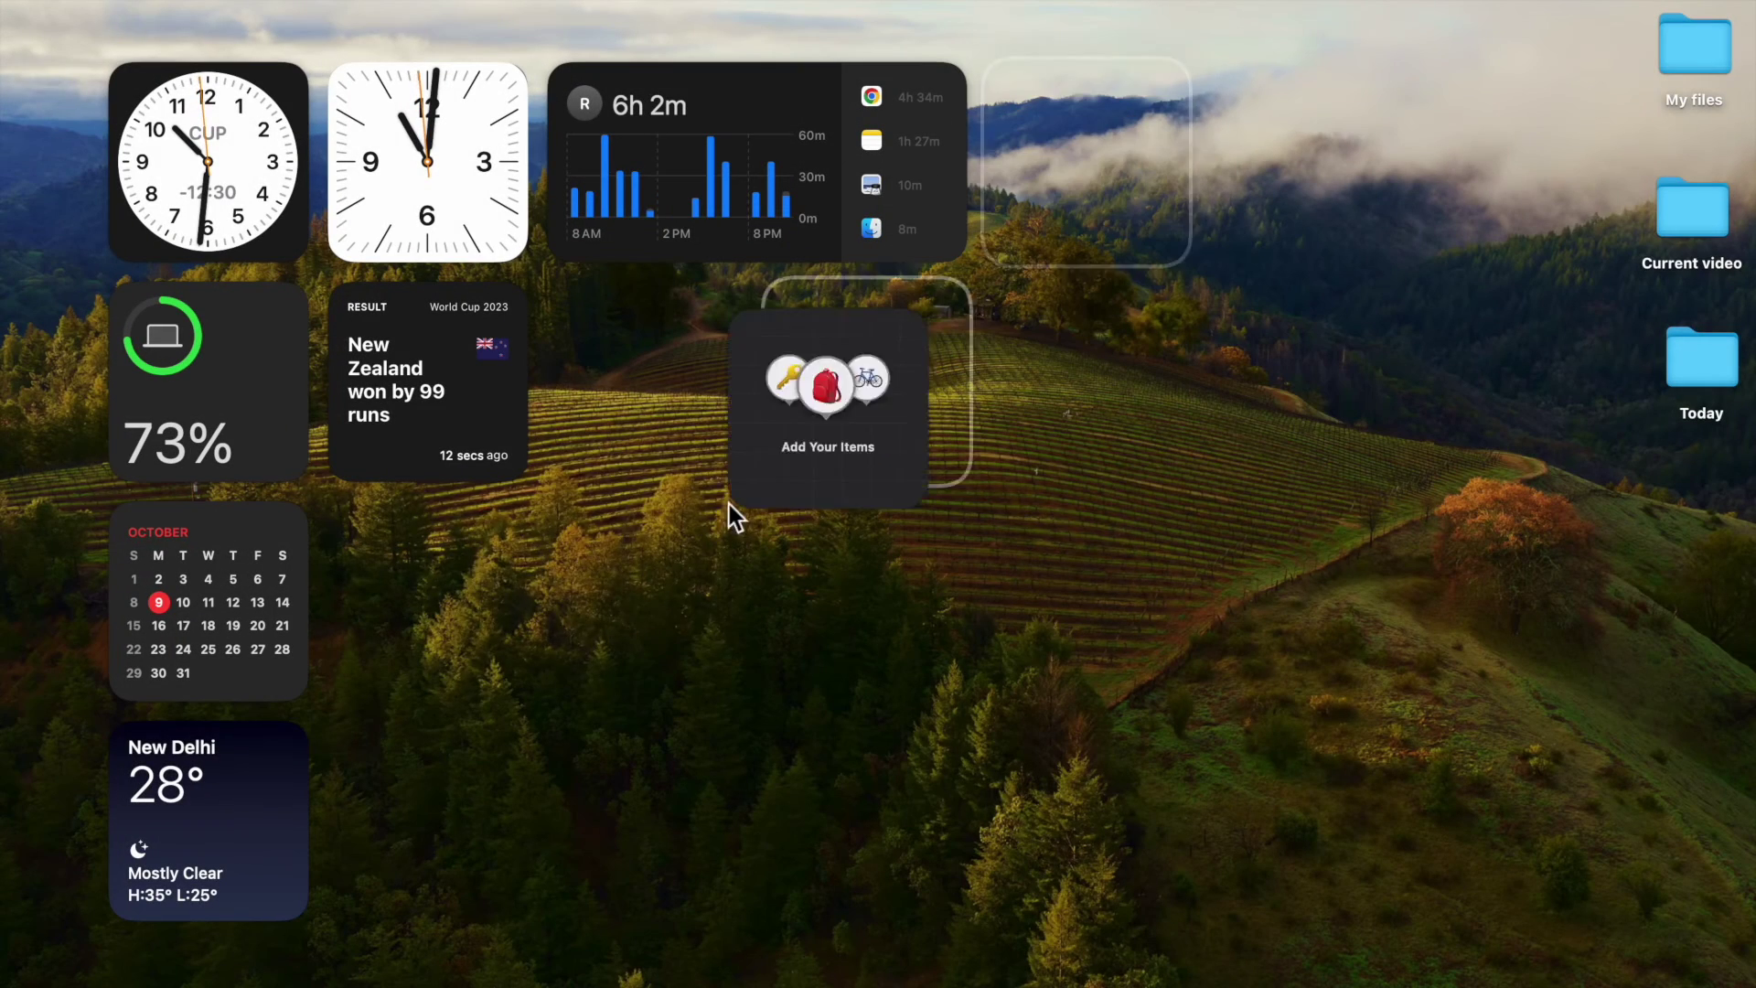
Move Add Your Items and screen time down; New Delhi weather, CUP clock, battery up; calendar below battery.
{"action": "left_click_drag", "start_coordinate": [725, 508], "coordinate": [407, 636]}
{"action": "left_click_drag", "start_coordinate": [649, 202], "coordinate": [388, 872]}
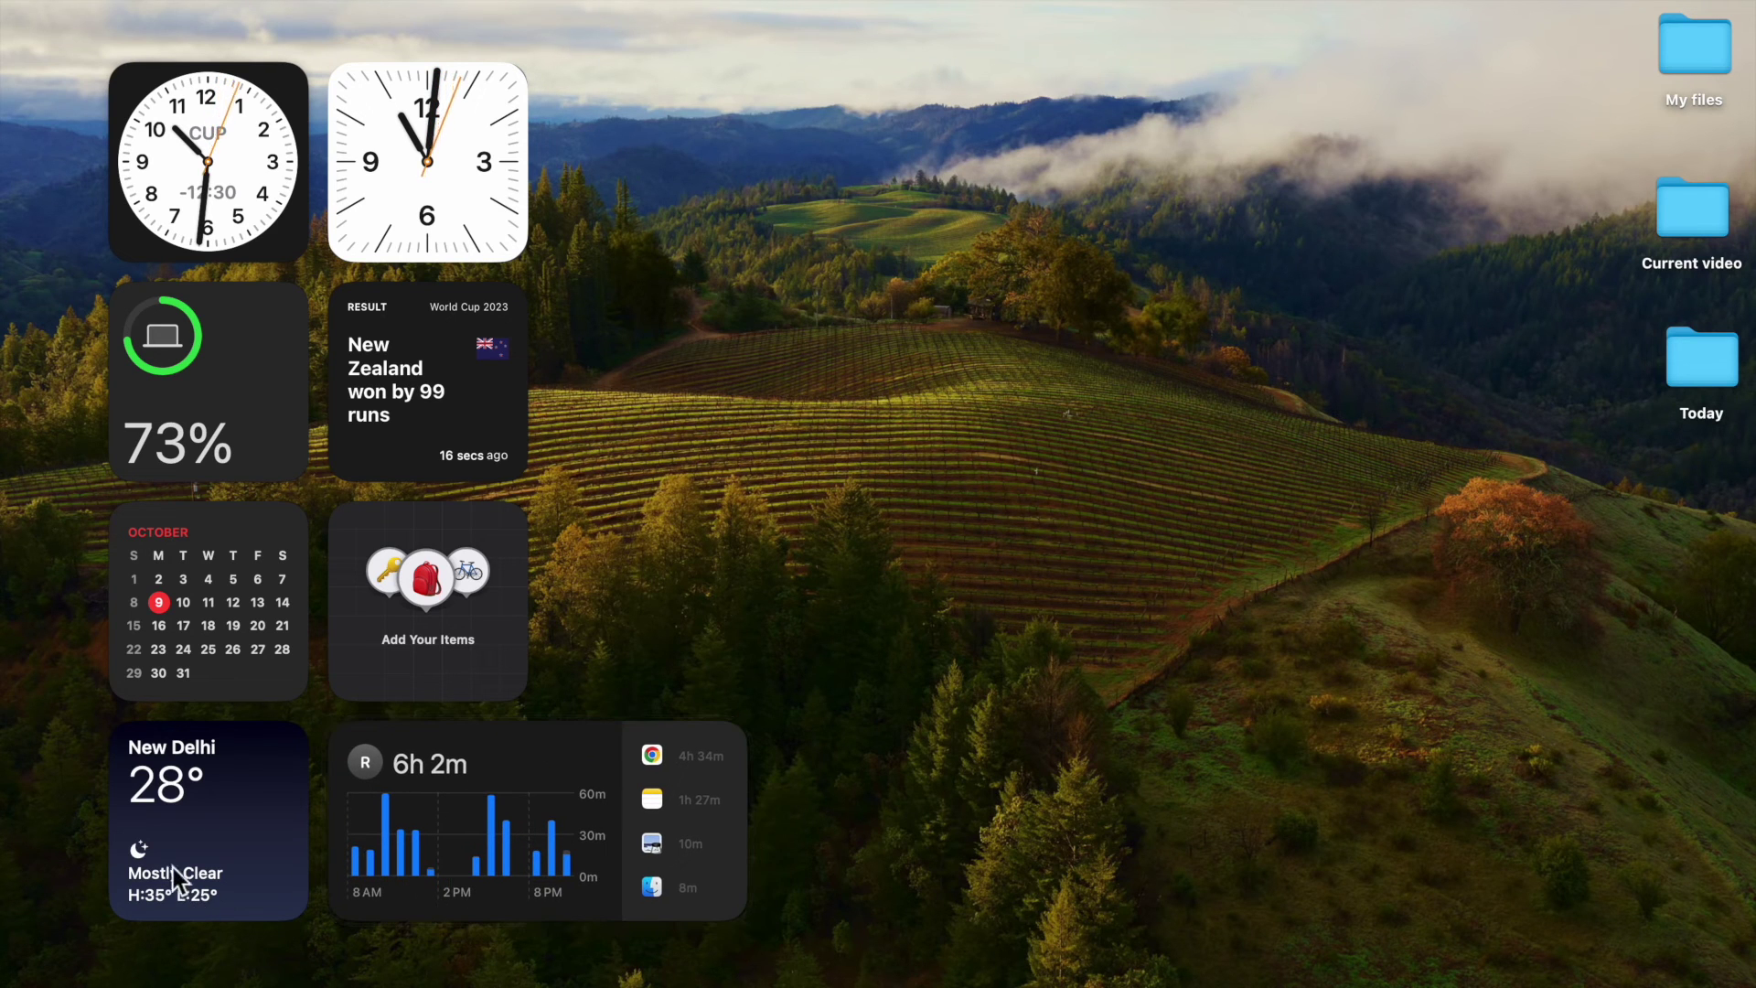
{"action": "left_click_drag", "start_coordinate": [176, 879], "coordinate": [608, 216]}
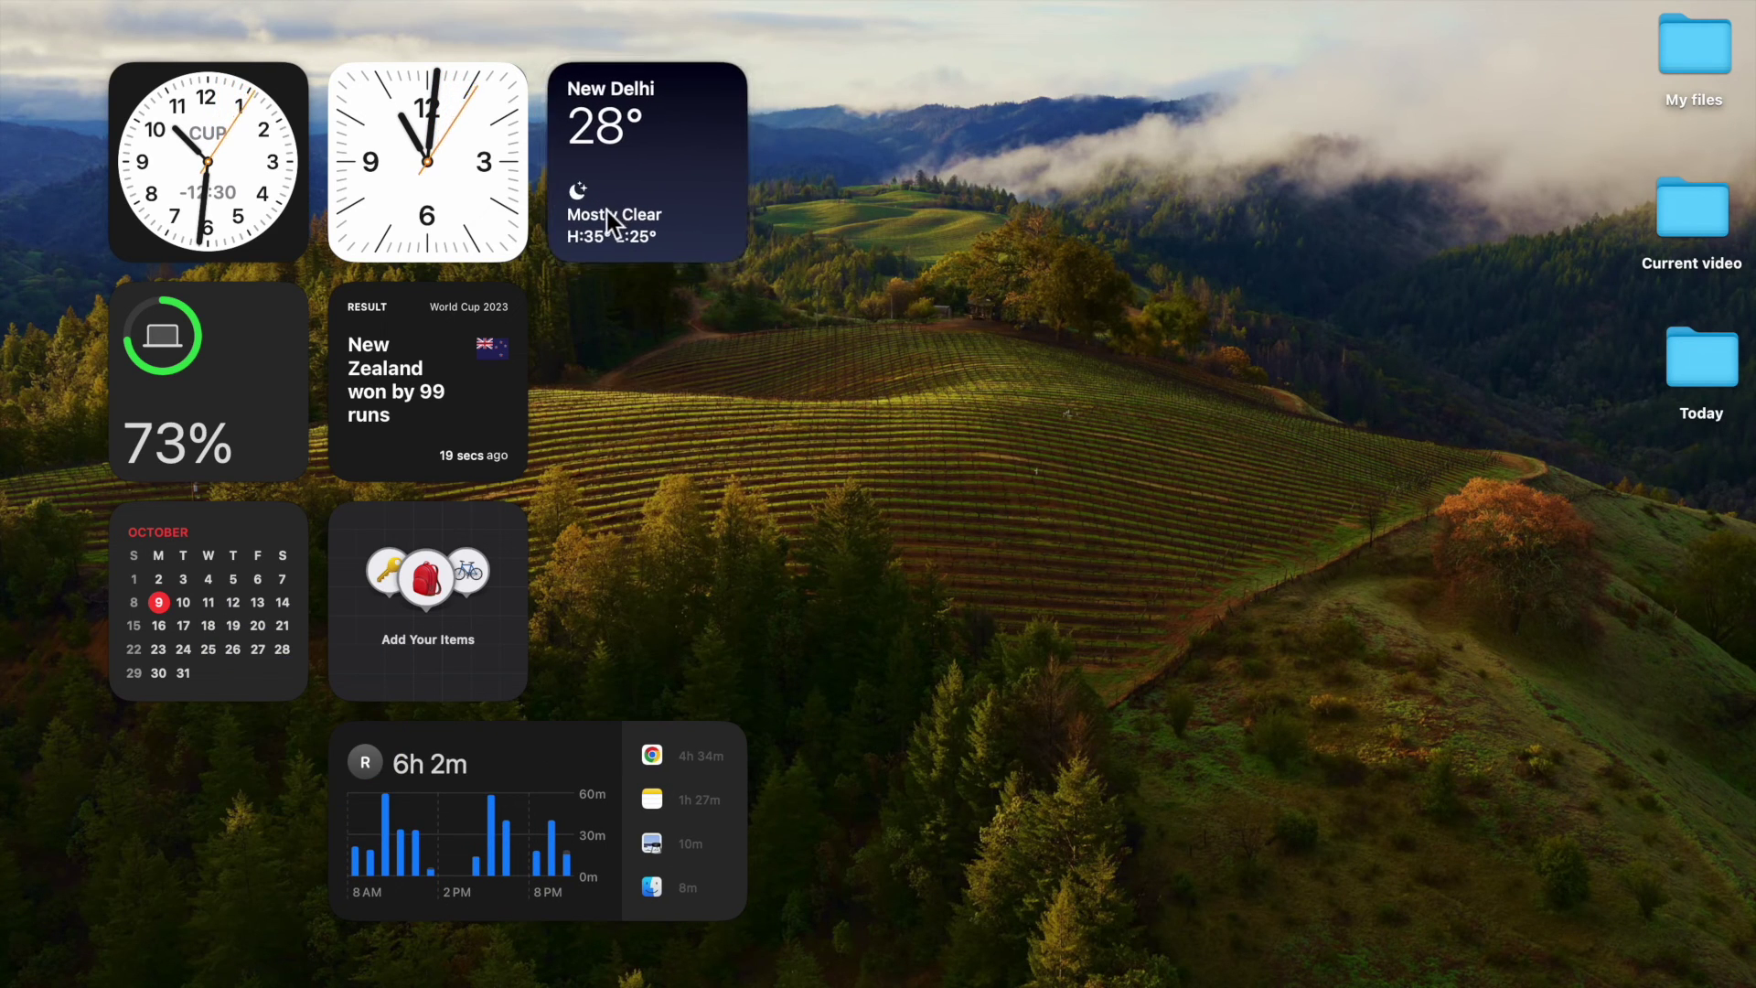
{"action": "left_click_drag", "start_coordinate": [207, 171], "coordinate": [889, 177]}
{"action": "left_click_drag", "start_coordinate": [194, 383], "coordinate": [190, 162]}
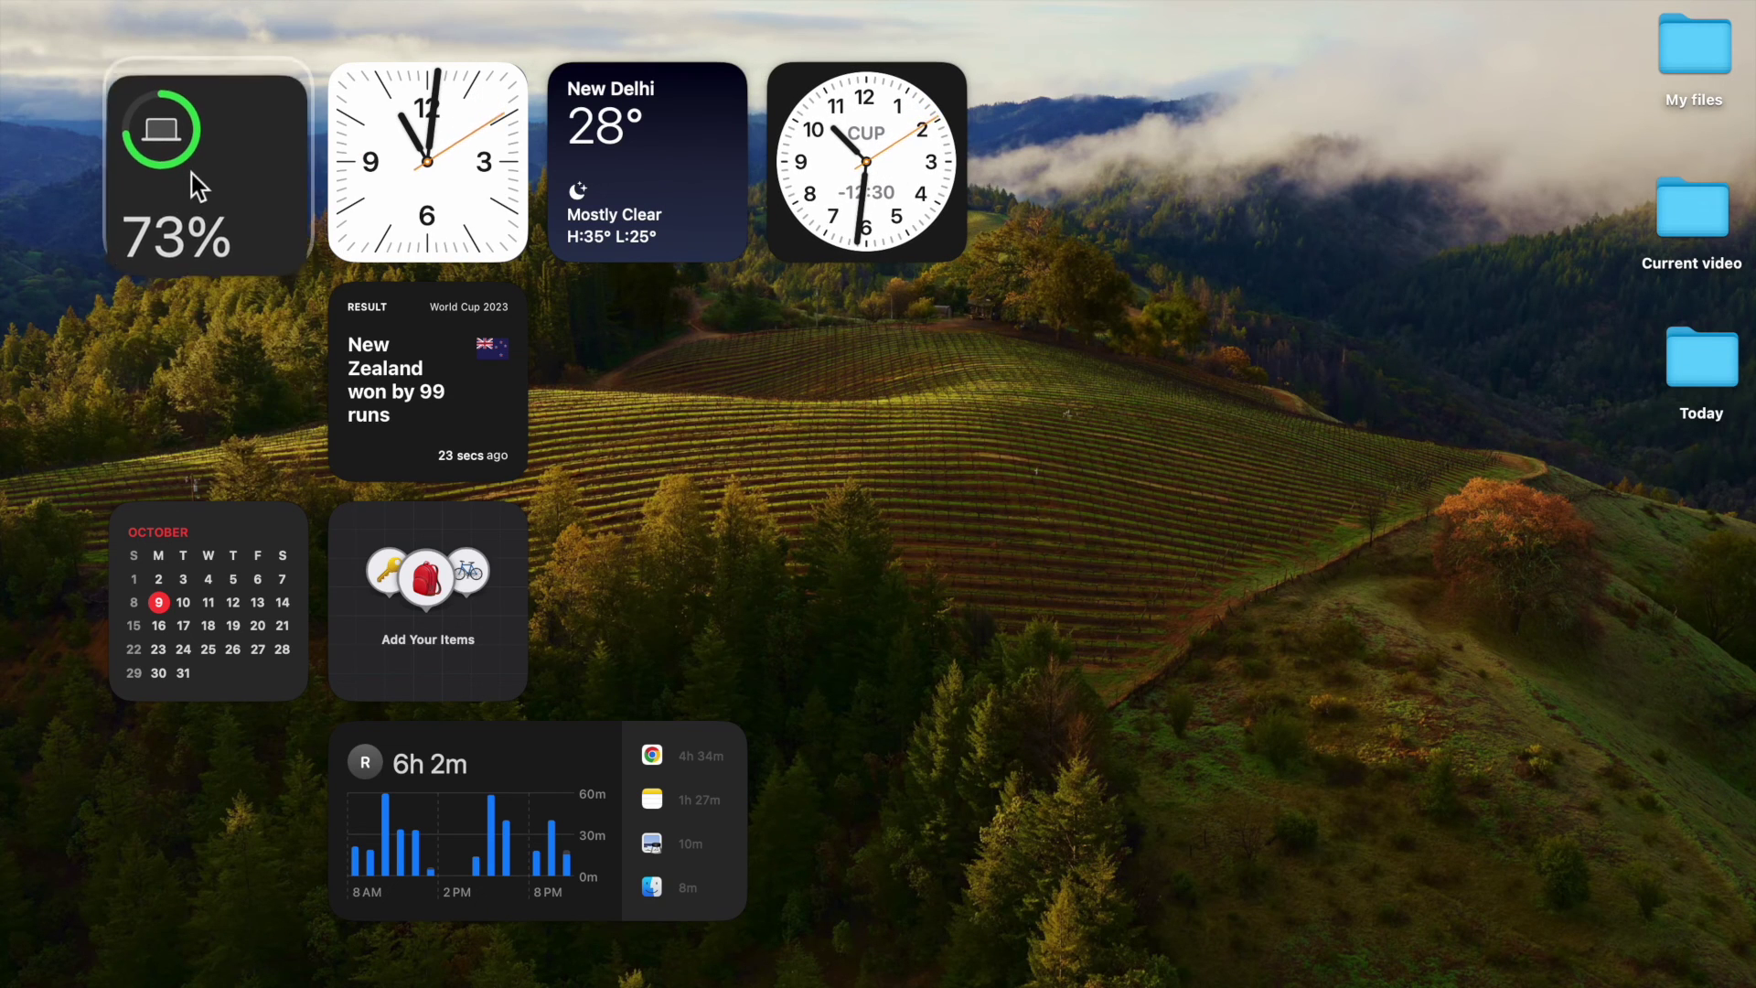
{"action": "left_click_drag", "start_coordinate": [167, 563], "coordinate": [154, 363]}
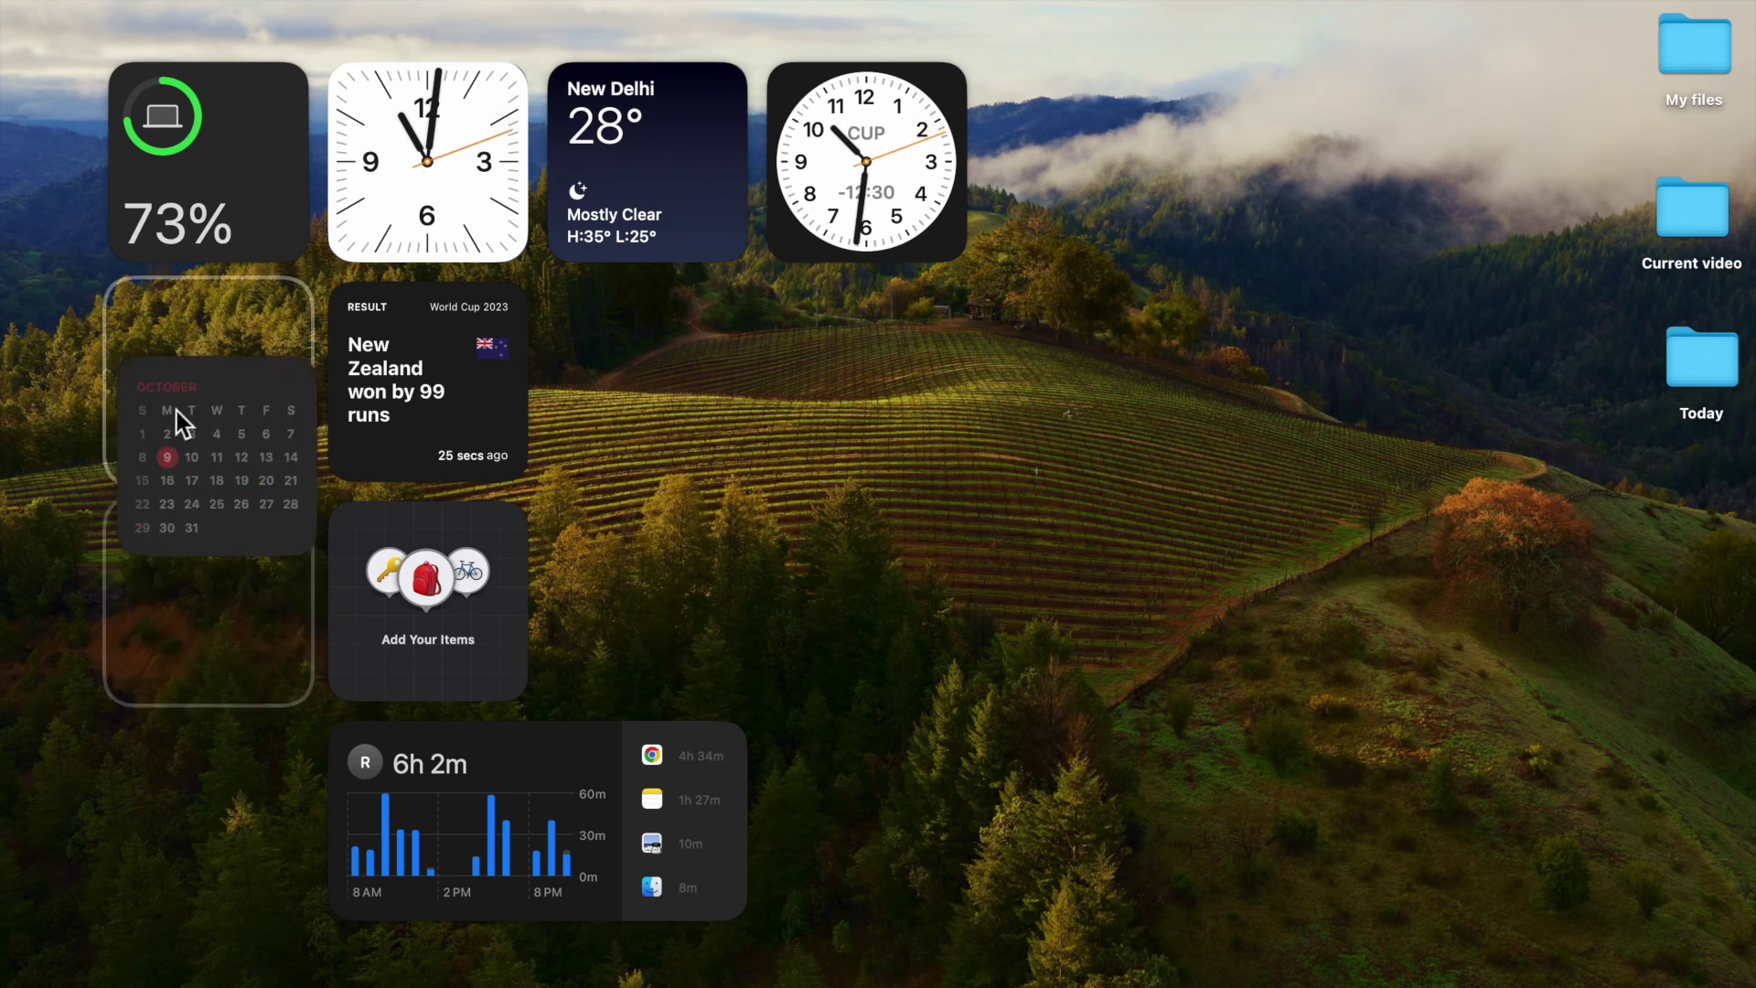